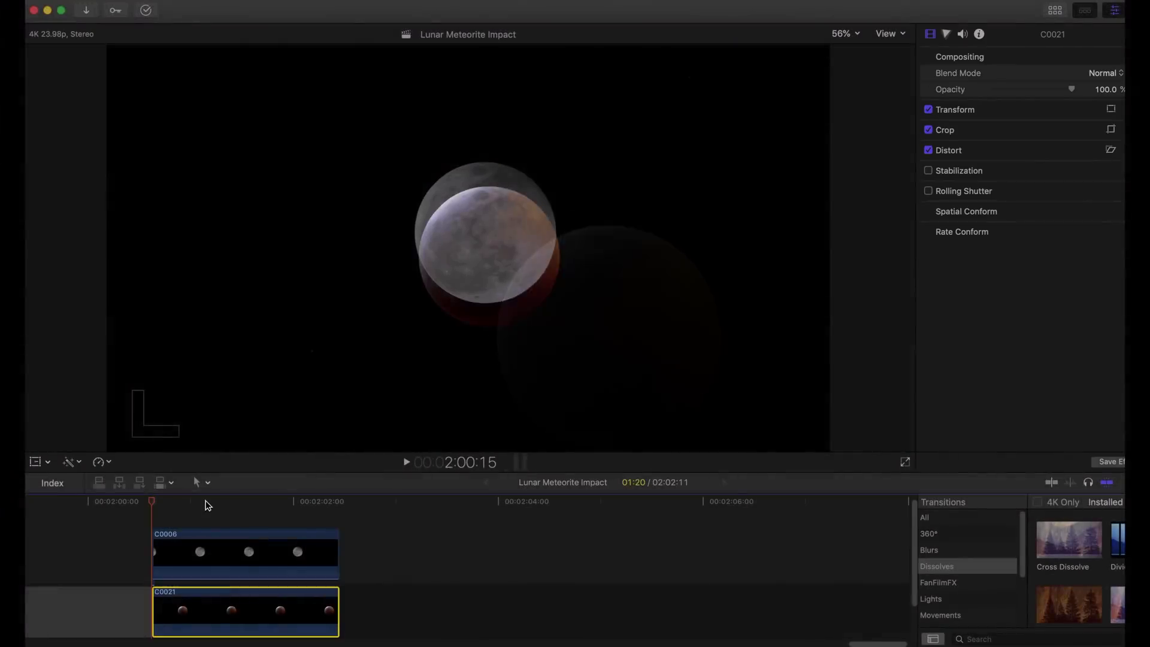
Select the full-moon clip C0006 and drag it down onto the red eclipsed moon
{"action": "left_click", "coordinate": [206, 504]}
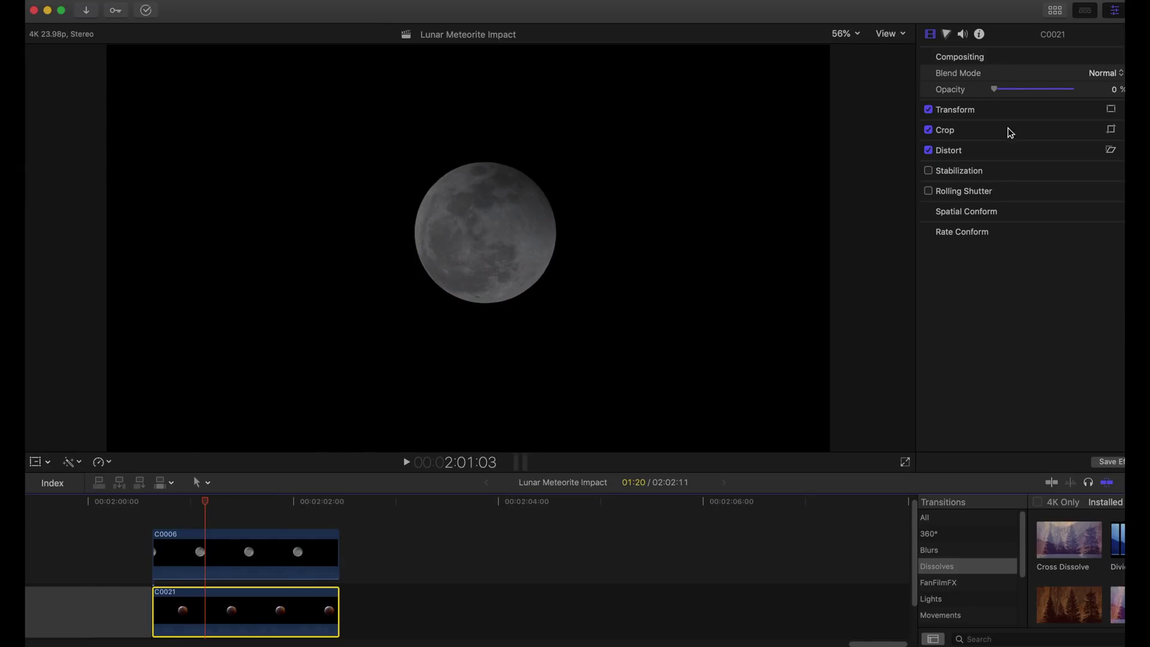
{"action": "left_click", "coordinate": [258, 504]}
{"action": "left_click", "coordinate": [501, 287]}
{"action": "key", "text": "shift+t"}
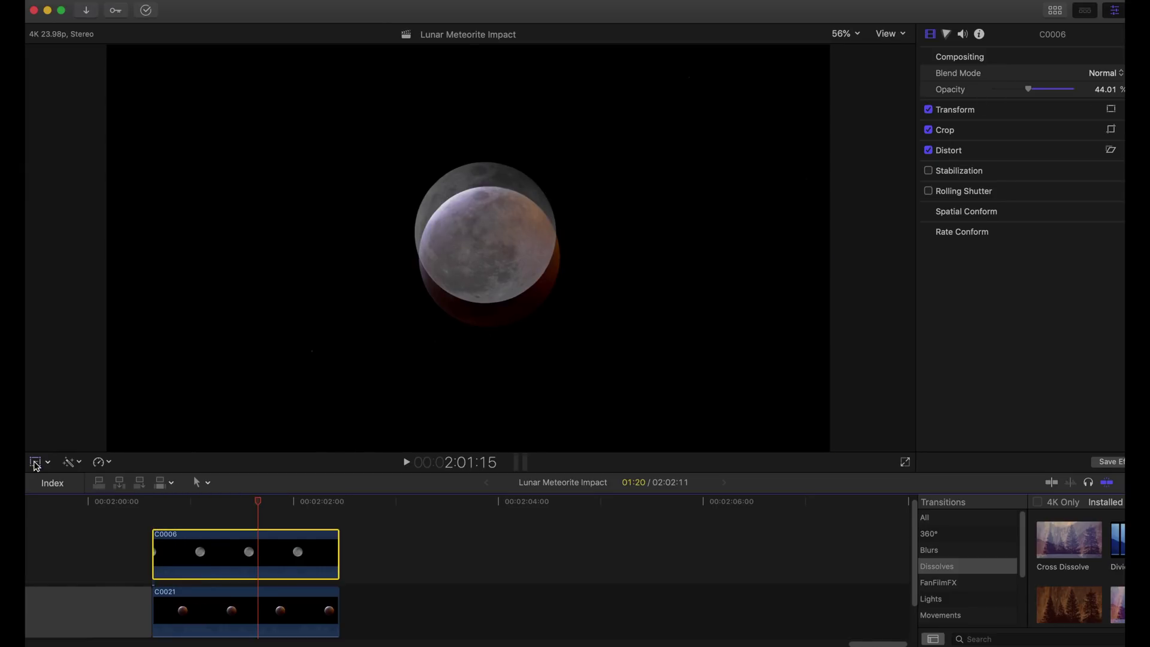
{"action": "left_click_drag", "start_coordinate": [468, 249], "coordinate": [472, 274]}
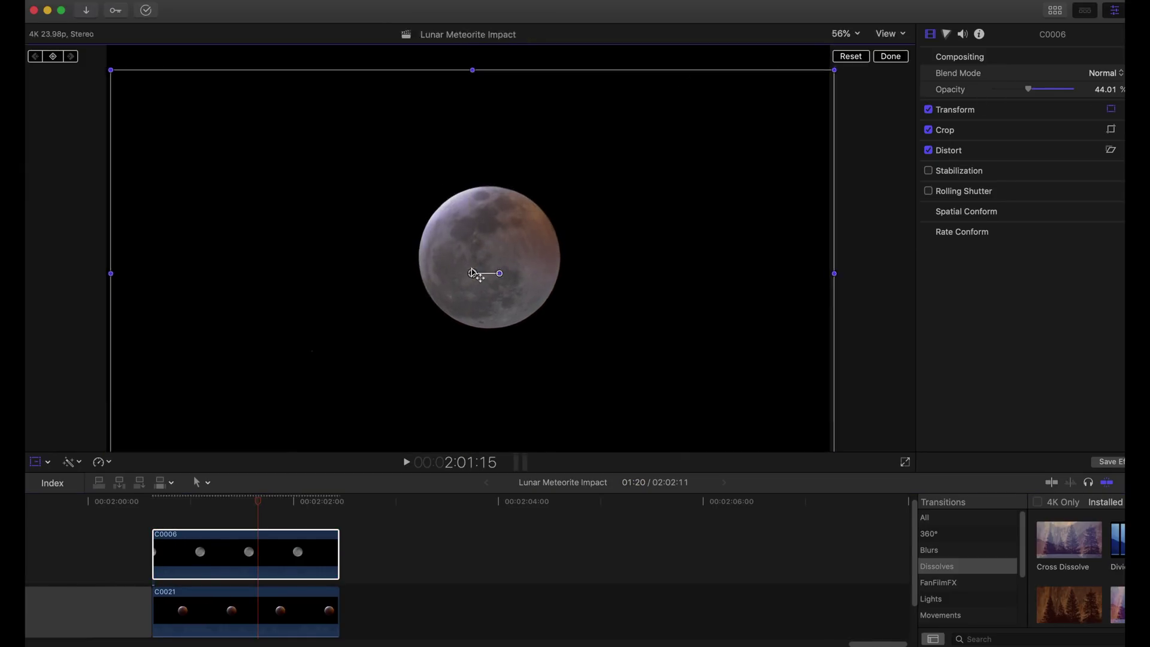
Zoom the viewer to 150% and lower C0006's opacity to reveal the red moon
{"action": "left_click", "coordinate": [845, 34]}
{"action": "left_click", "coordinate": [856, 114]}
{"action": "mouse_move", "coordinate": [1029, 88]}
{"action": "left_mouse_down"}
{"action": "mouse_move", "coordinate": [1000, 103]}
{"action": "mouse_move", "coordinate": [1035, 108]}
{"action": "left_mouse_up"}
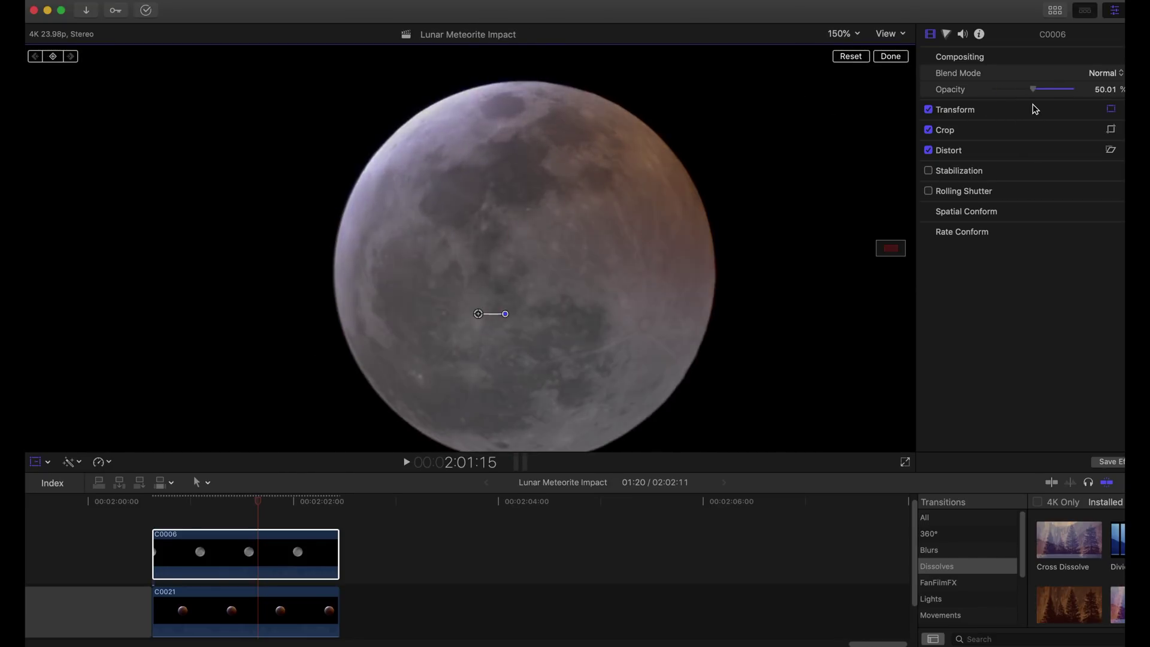
{"action": "scroll", "coordinate": [818, 152], "scroll_direction": "right", "scroll_amount": 5}
{"action": "scroll", "coordinate": [818, 153], "scroll_direction": "down", "scroll_amount": 3}
Try C0006's highlights color correction, then reselect it and drop its opacity to about 19%
{"action": "left_click", "coordinate": [947, 34]}
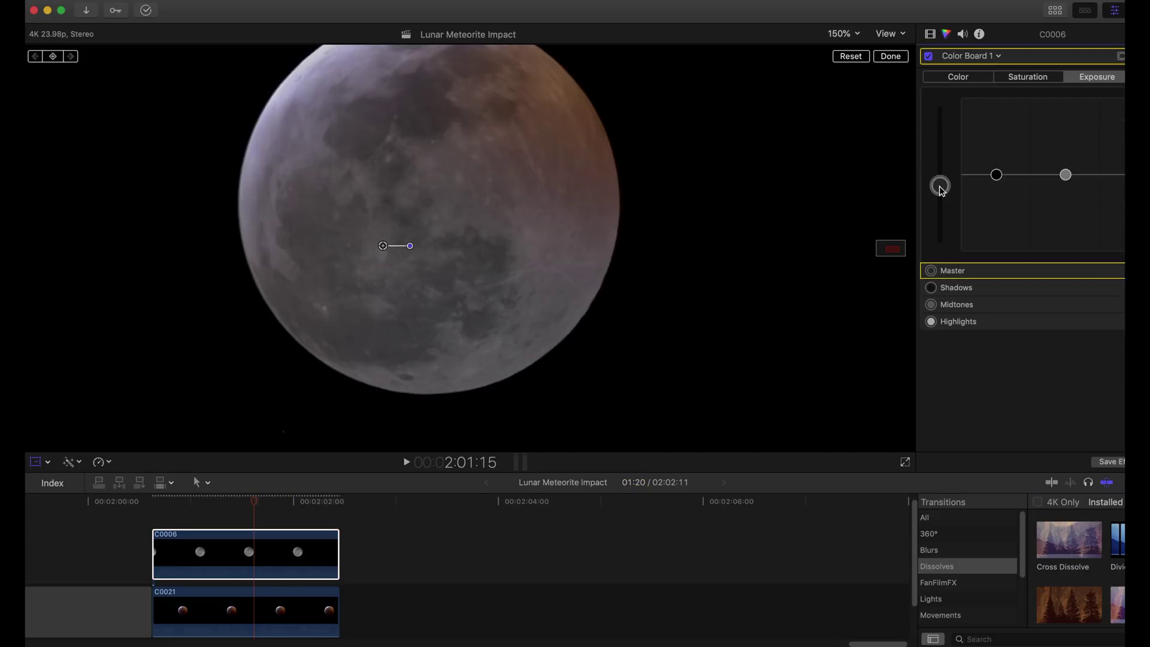
{"action": "left_click", "coordinate": [275, 508]}
{"action": "left_click", "coordinate": [276, 549]}
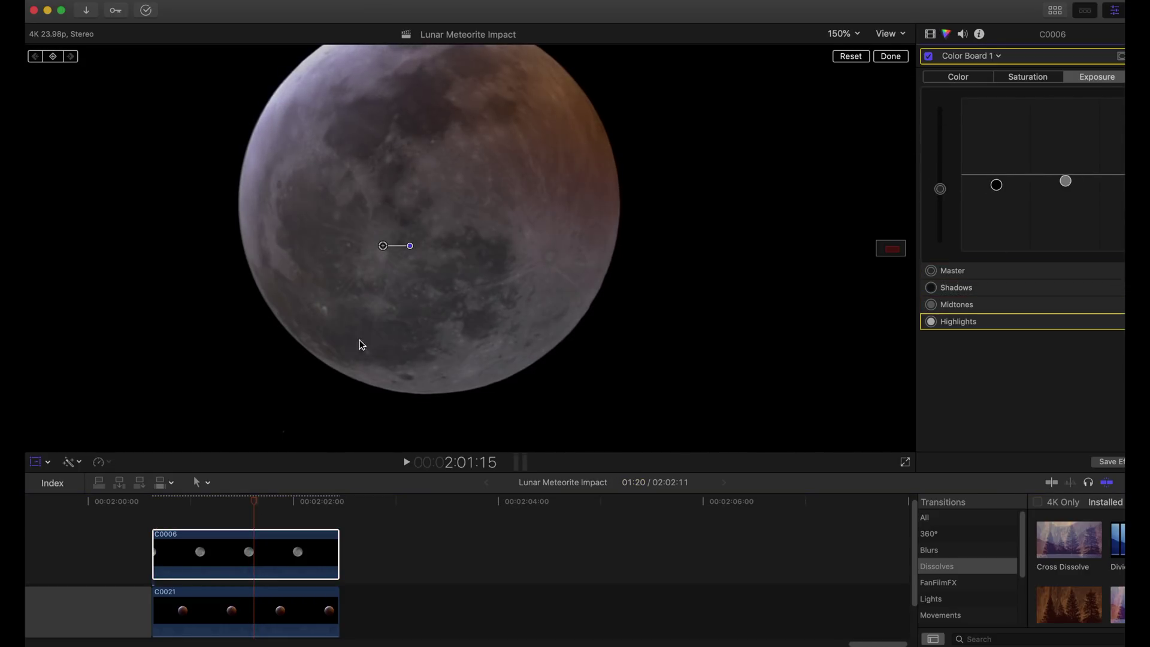
{"action": "left_click", "coordinate": [179, 601]}
{"action": "left_click", "coordinate": [930, 33]}
{"action": "left_click", "coordinate": [246, 555]}
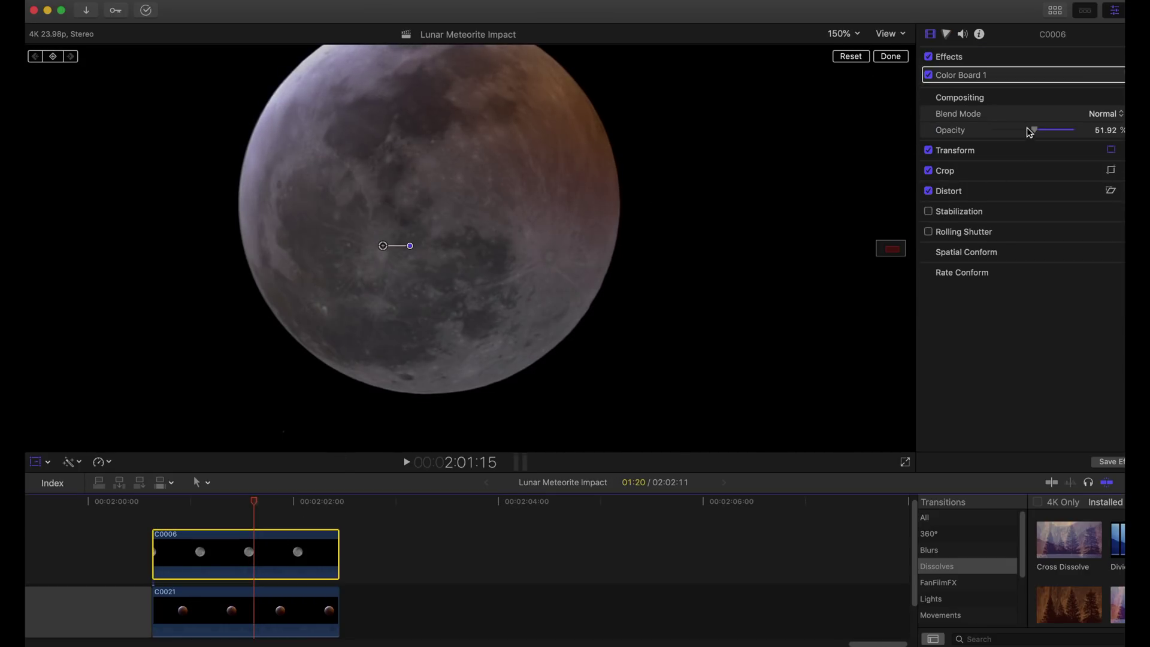
{"action": "left_click_drag", "start_coordinate": [1042, 130], "coordinate": [911, 149]}
Alternate opacity fades and small position nudges to line up the full moon's craters
{"action": "mouse_move", "coordinate": [996, 131]}
{"action": "left_mouse_down"}
{"action": "mouse_move", "coordinate": [1066, 142]}
{"action": "mouse_move", "coordinate": [996, 127]}
{"action": "left_mouse_up"}
{"action": "left_click_drag", "start_coordinate": [382, 246], "coordinate": [387, 246]}
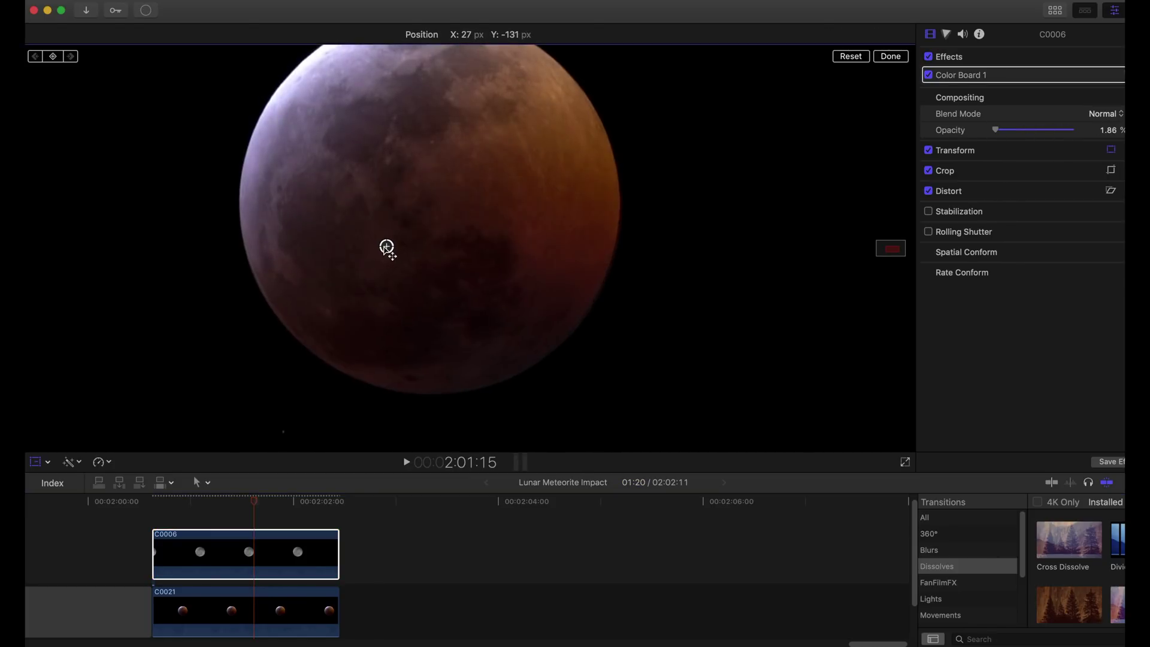
{"action": "left_click_drag", "start_coordinate": [983, 142], "coordinate": [1006, 144]}
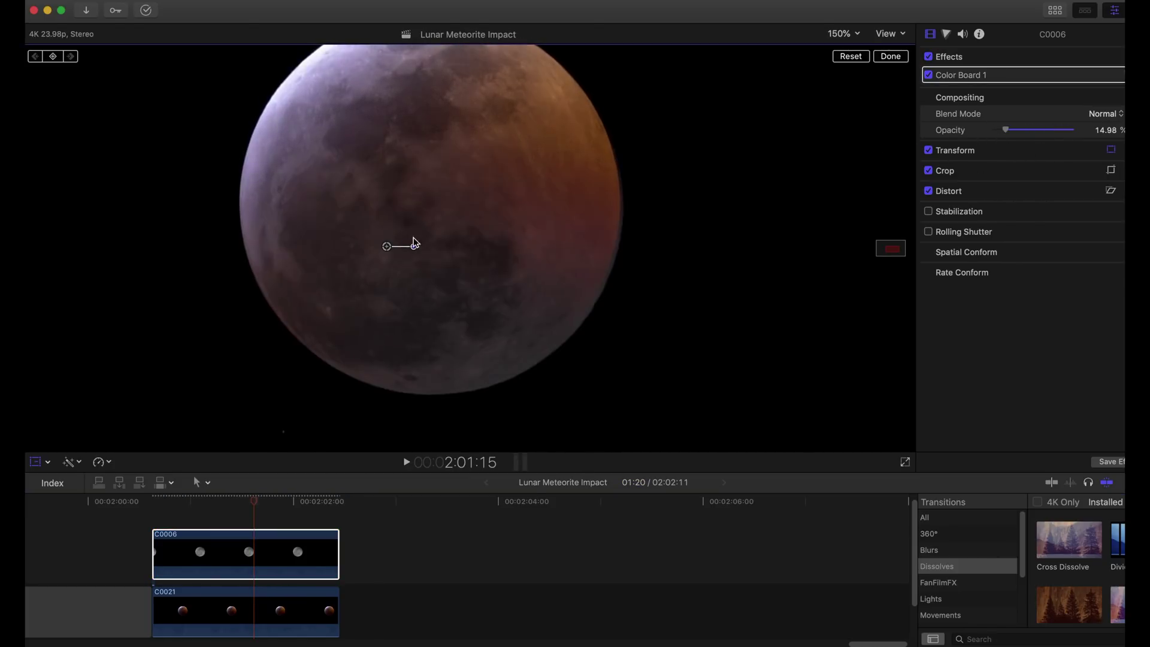
{"action": "left_click_drag", "start_coordinate": [387, 246], "coordinate": [387, 249]}
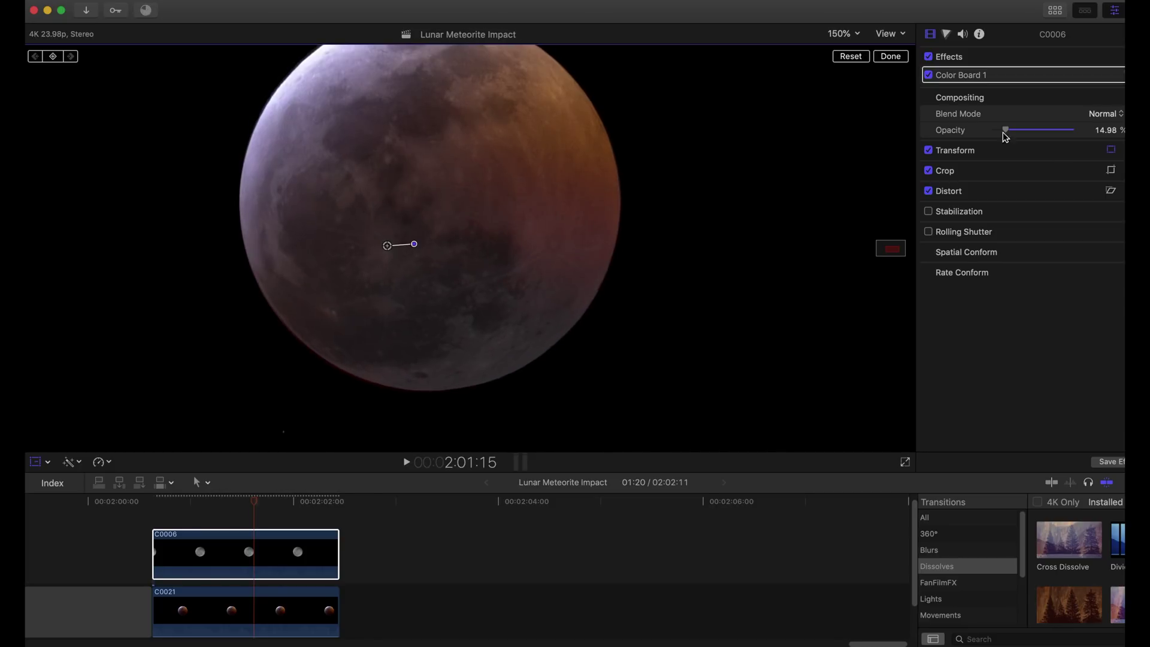
{"action": "left_click_drag", "start_coordinate": [1006, 130], "coordinate": [996, 129]}
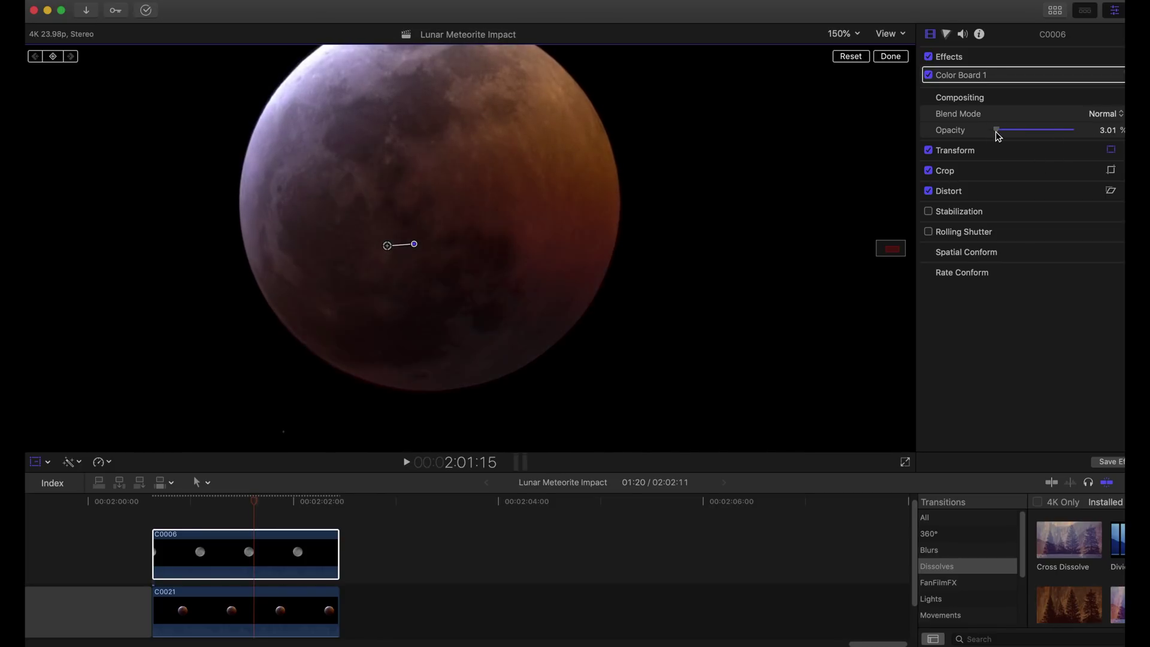
{"action": "mouse_move", "coordinate": [387, 245]}
{"action": "left_mouse_down"}
{"action": "mouse_move", "coordinate": [406, 246]}
{"action": "mouse_move", "coordinate": [384, 248]}
{"action": "left_mouse_up"}
Finish positioning, set the full moon's opacity to 38.38%, and scrub around 2:01:23
{"action": "left_click_drag", "start_coordinate": [413, 246], "coordinate": [414, 245]}
{"action": "left_click_drag", "start_coordinate": [996, 129], "coordinate": [1026, 149]}
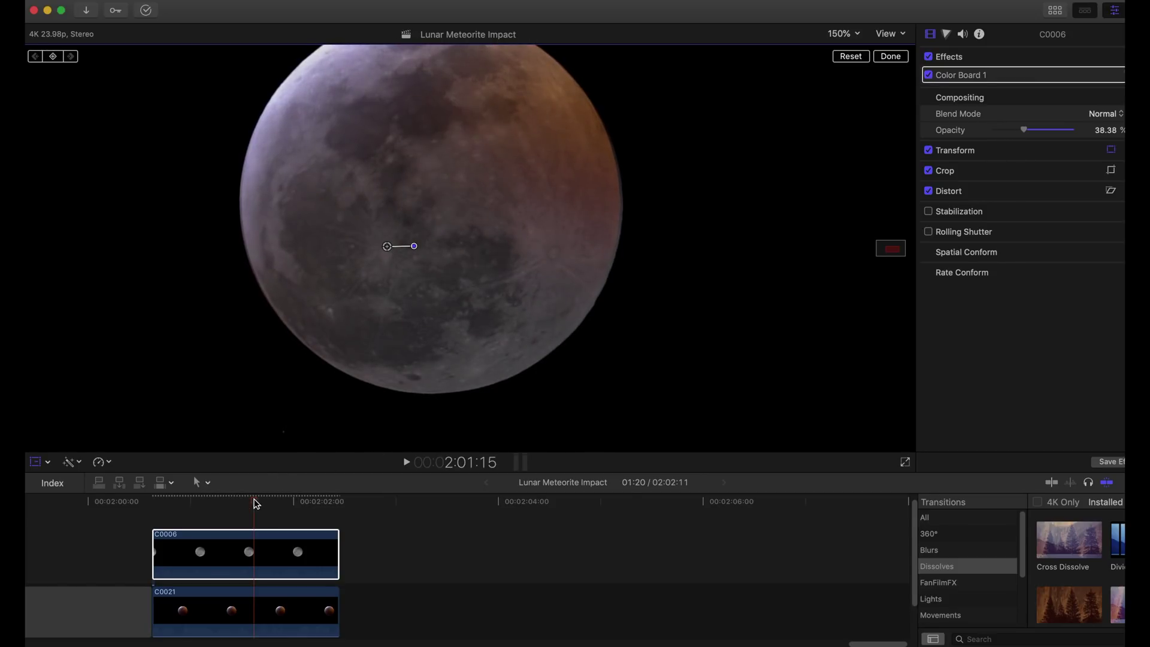
{"action": "left_click_drag", "start_coordinate": [245, 507], "coordinate": [295, 522]}
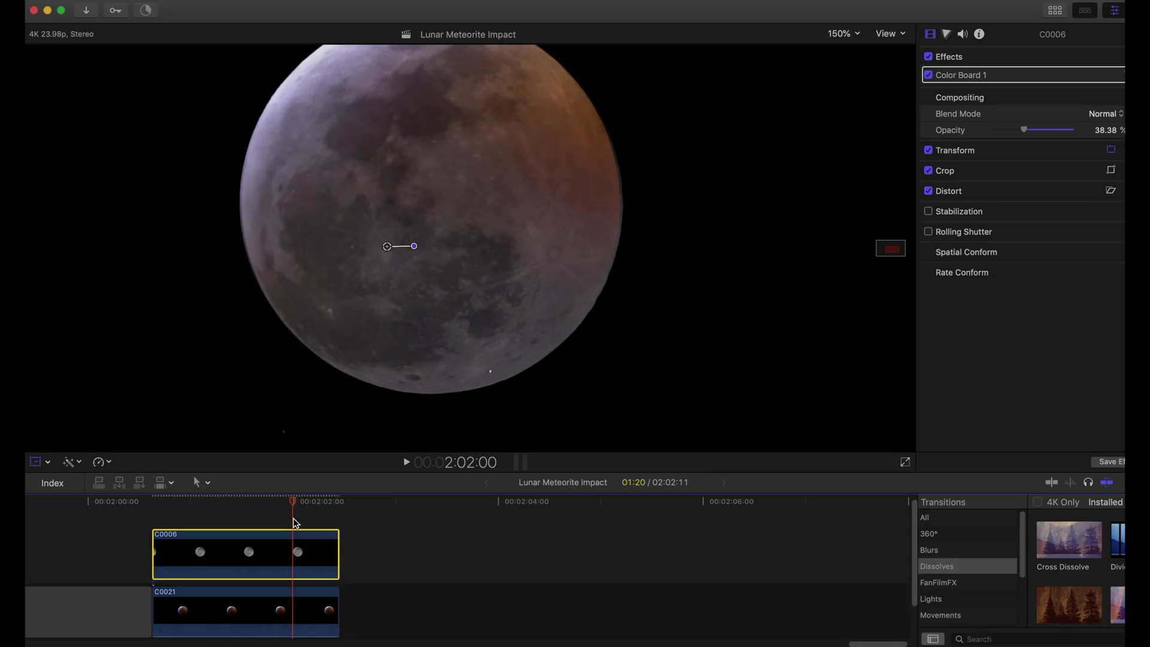
Step frame by frame between 2:01:22 and 2:02:04 to catch the impact flash at 2:02:00
{"action": "key", "text": "Left"}
{"action": "key", "text": "Left"}
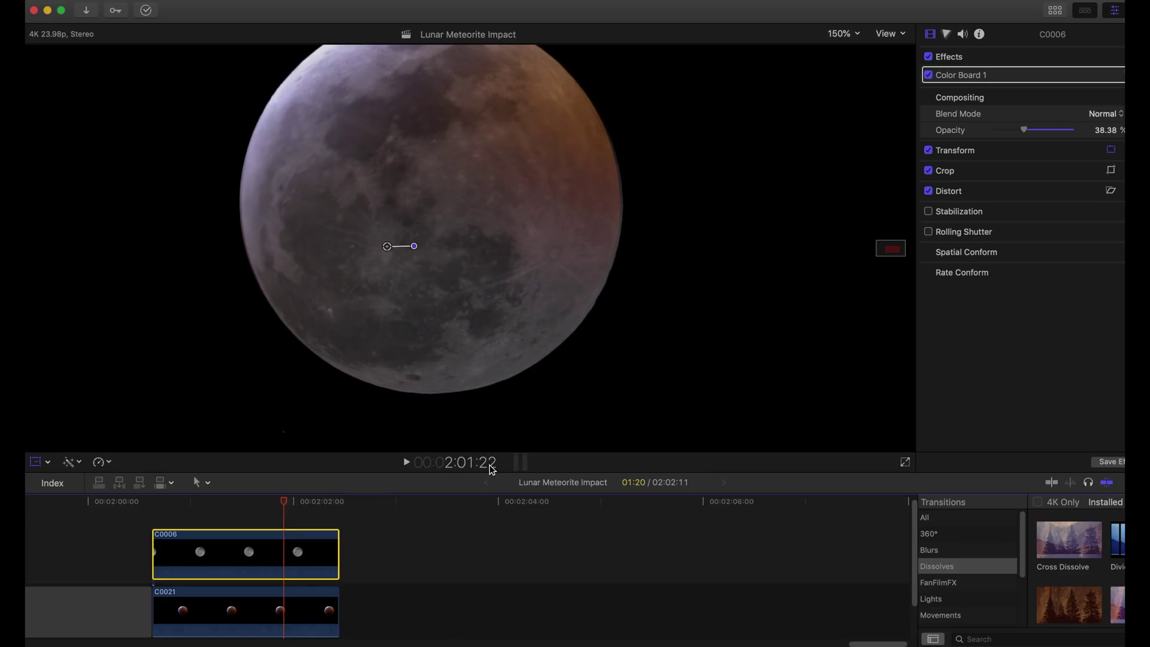
{"action": "key", "text": "Right"}
{"action": "key", "text": "Right"}
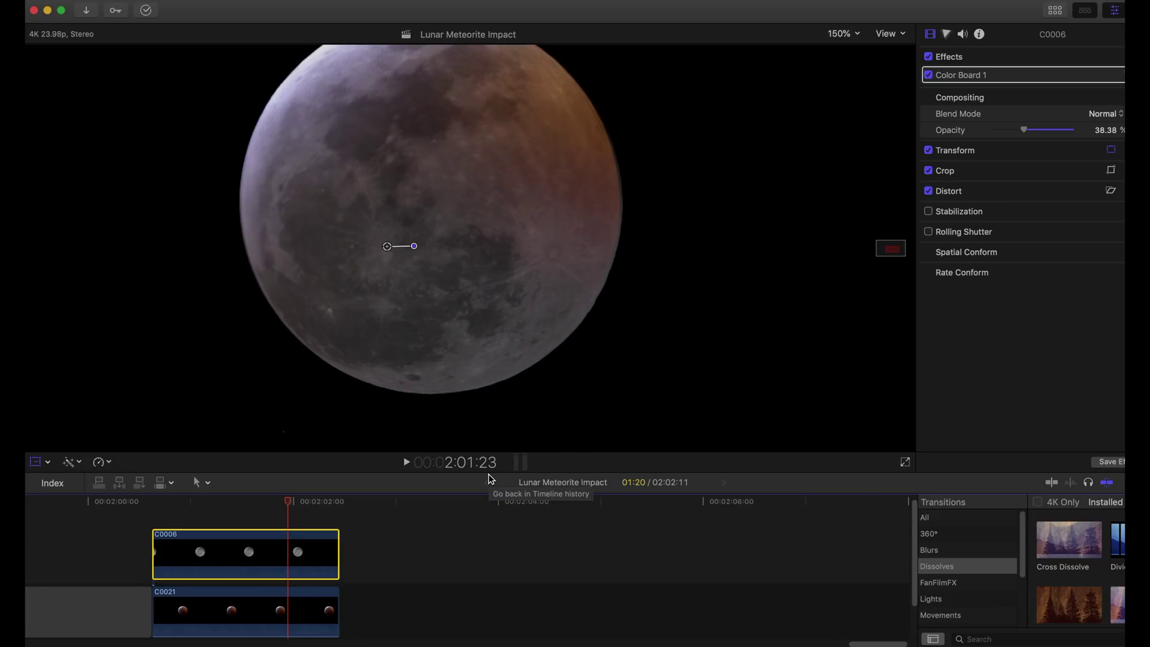
{"action": "key", "text": "Right"}
{"action": "key", "text": "Right"}
{"action": "key", "text": "Right"}
{"action": "key", "text": "Right"}
{"action": "key", "text": "Right"}
{"action": "key", "text": "Right"}
{"action": "key", "text": "Left"}
{"action": "key", "text": "Left"}
{"action": "key", "text": "Left"}
{"action": "key", "text": "Left"}
{"action": "key", "text": "Left"}
{"action": "key", "text": "Left"}
{"action": "key", "text": "Left"}
{"action": "key", "text": "Left"}
{"action": "key", "text": "Right"}
{"action": "key", "text": "Right"}
{"action": "key", "text": "Right"}
{"action": "key", "text": "Right"}
{"action": "key", "text": "Right"}
{"action": "key", "text": "Left"}
{"action": "key", "text": "Left"}
{"action": "key", "text": "Left"}
{"action": "key", "text": "Left"}
{"action": "key", "text": "Right"}
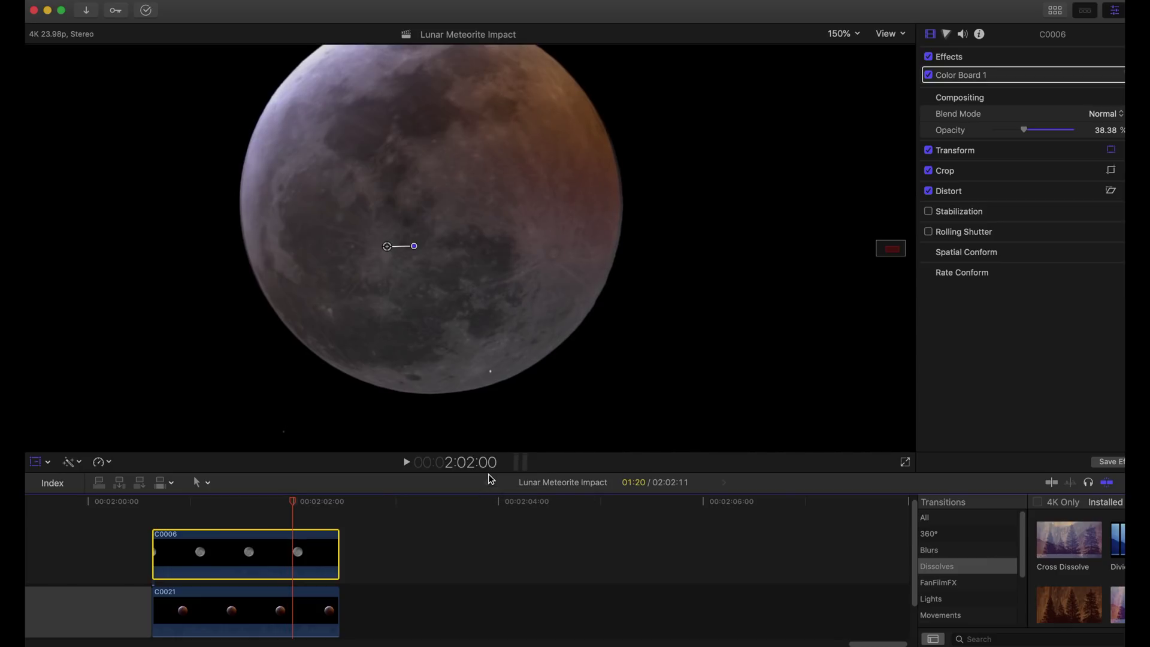
{"action": "key", "text": "Right"}
{"action": "key", "text": "Right"}
{"action": "key", "text": "Right"}
{"action": "key", "text": "Right"}
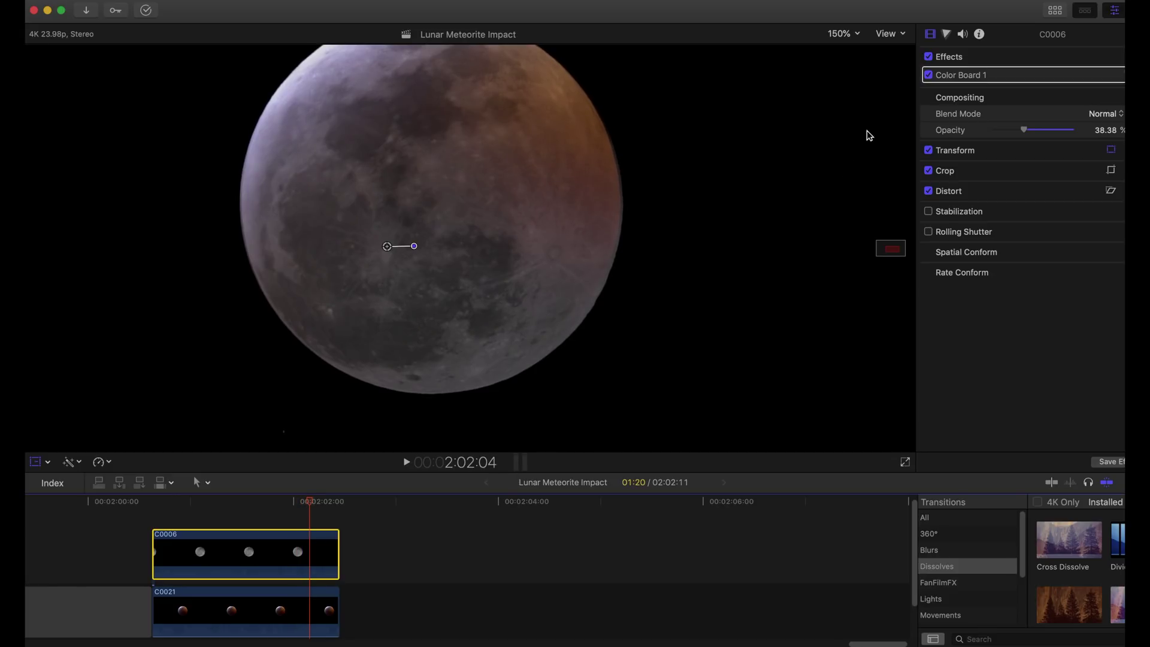
Zoom the viewer to 400% and pan to the moon's lower edge
{"action": "left_click", "coordinate": [846, 34]}
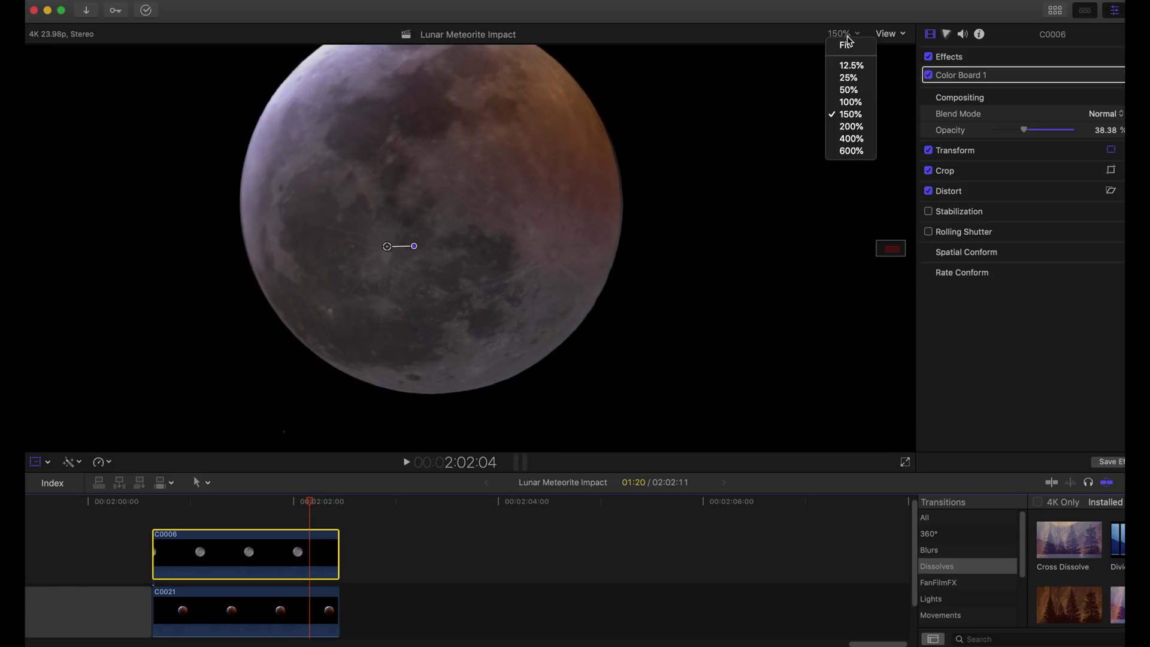
{"action": "left_click", "coordinate": [852, 139]}
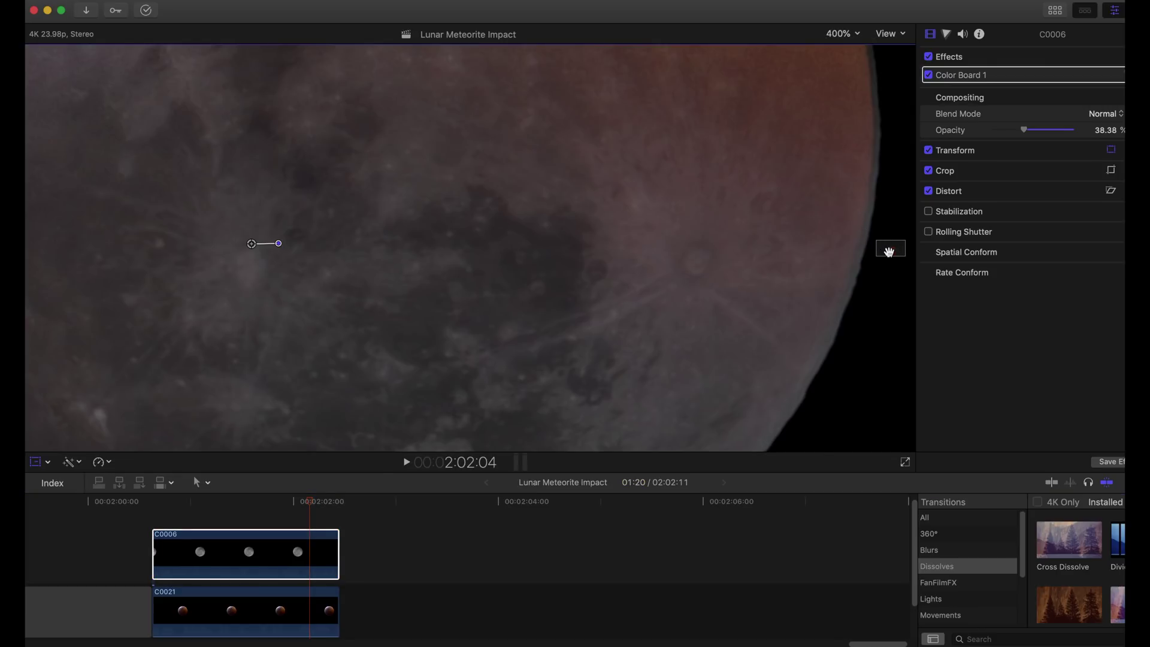
{"action": "left_click_drag", "start_coordinate": [889, 251], "coordinate": [881, 255]}
Step back and forth frame by frame around the meteorite flash
{"action": "key", "text": "Left"}
{"action": "key", "text": "Left"}
{"action": "key", "text": "Left"}
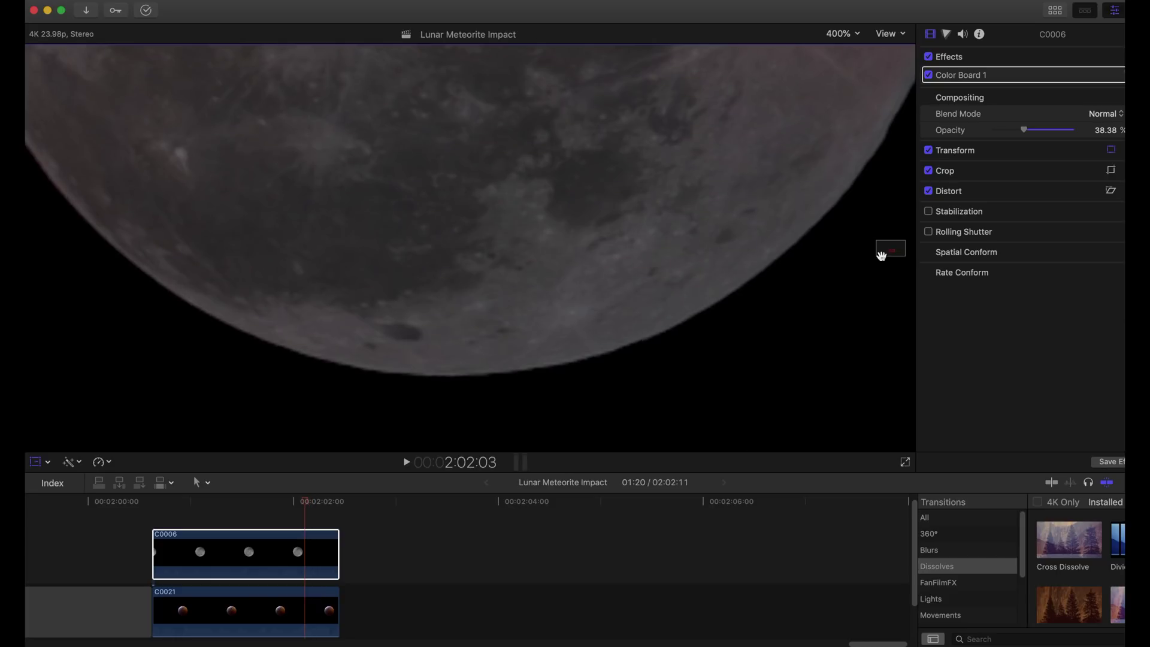
{"action": "key", "text": "Left"}
{"action": "key", "text": "Left"}
{"action": "key", "text": "Right"}
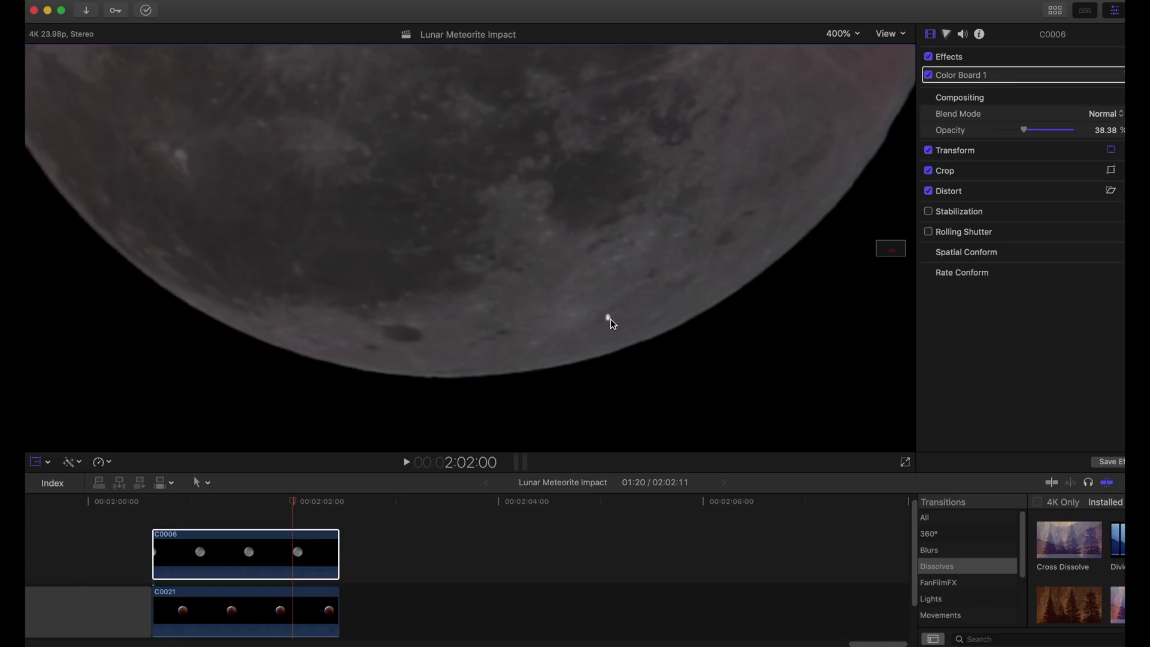
{"action": "key", "text": "Right"}
{"action": "key", "text": "Right"}
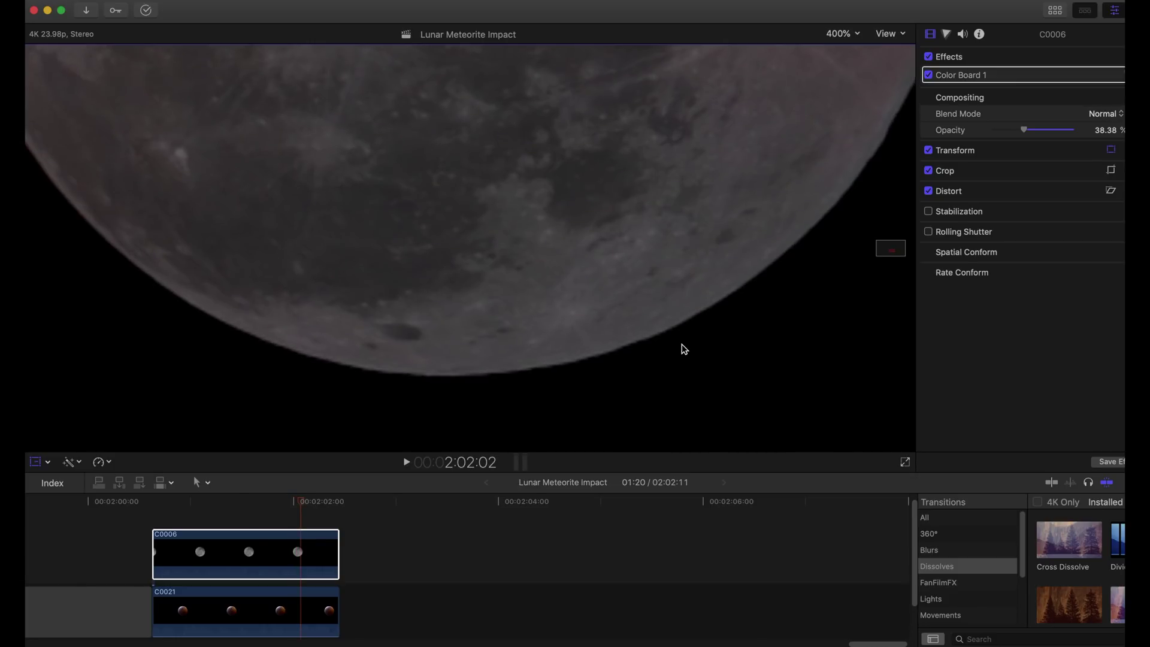
{"action": "key", "text": "Right"}
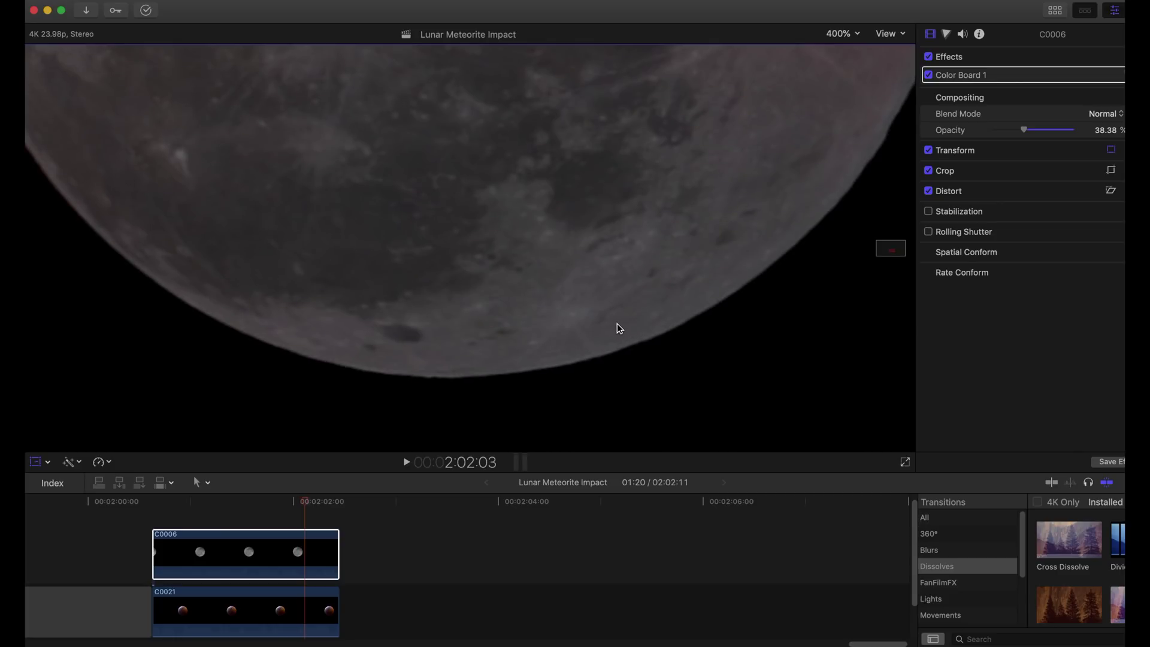
{"action": "key", "text": "Left"}
{"action": "key", "text": "Left"}
{"action": "key", "text": "Left"}
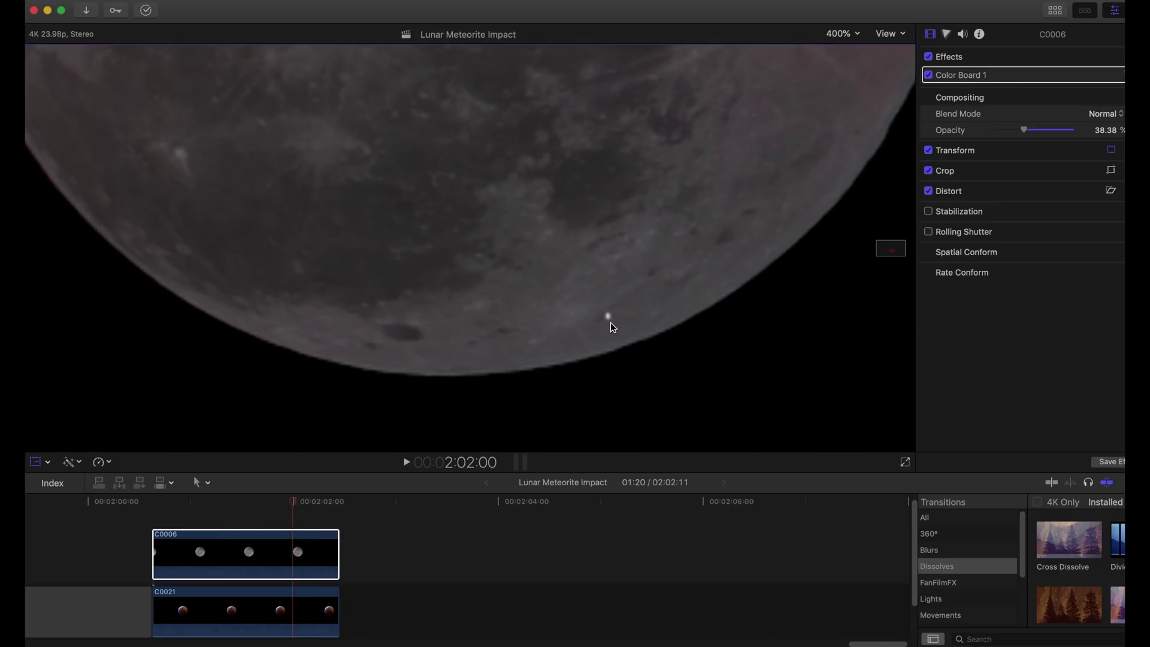
{"action": "key", "text": "Left"}
{"action": "key", "text": "Right"}
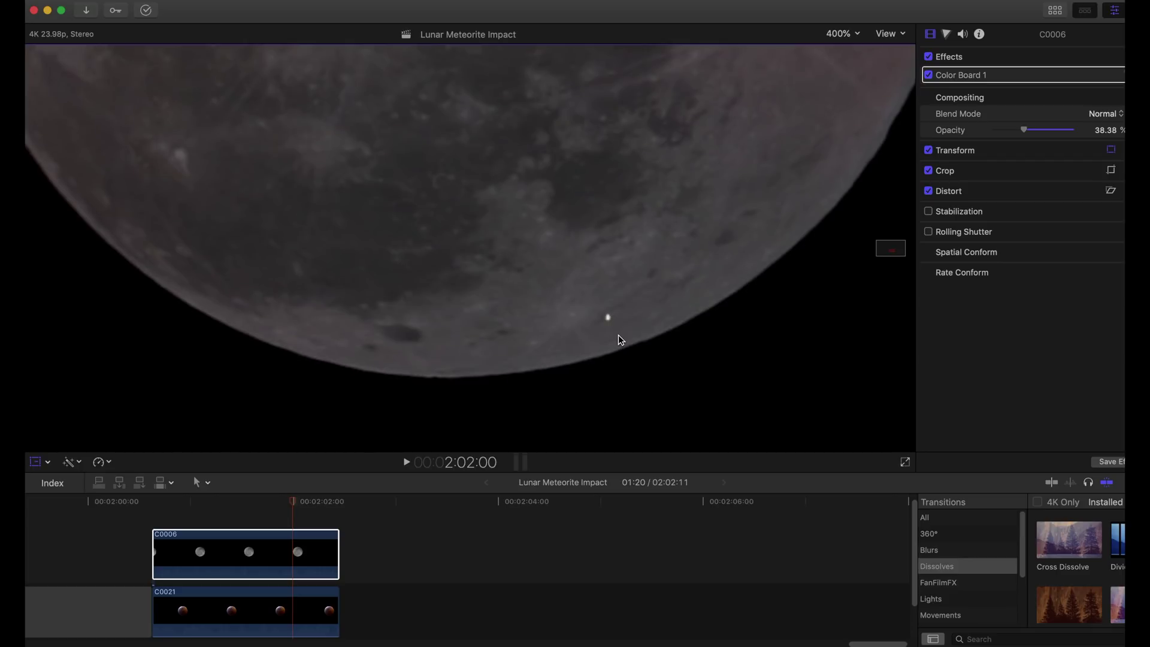
{"action": "key", "text": "Right"}
{"action": "key", "text": "Right"}
{"action": "key", "text": "Right"}
{"action": "key", "text": "Right"}
{"action": "key", "text": "Right"}
Fade the full-moon overlay to 23.49% opacity and return to the 2:02:00 flash frame
{"action": "left_click_drag", "start_coordinate": [1023, 131], "coordinate": [1011, 133]}
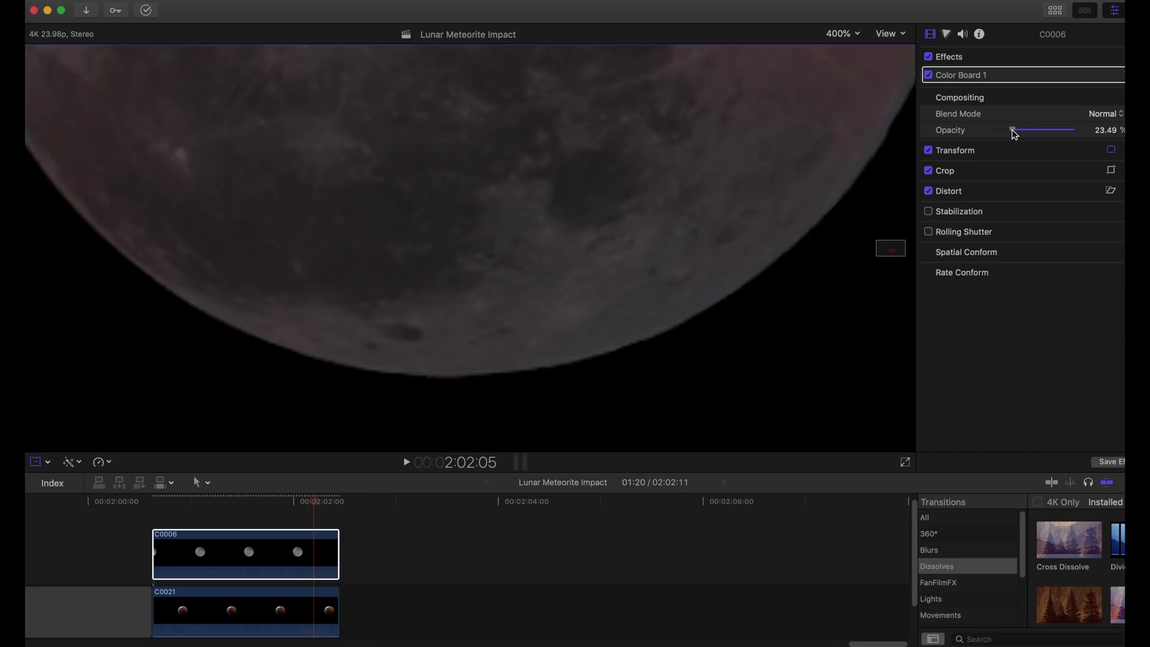
{"action": "key", "text": "Left"}
{"action": "key", "text": "Left"}
{"action": "key", "text": "Left"}
{"action": "key", "text": "Left"}
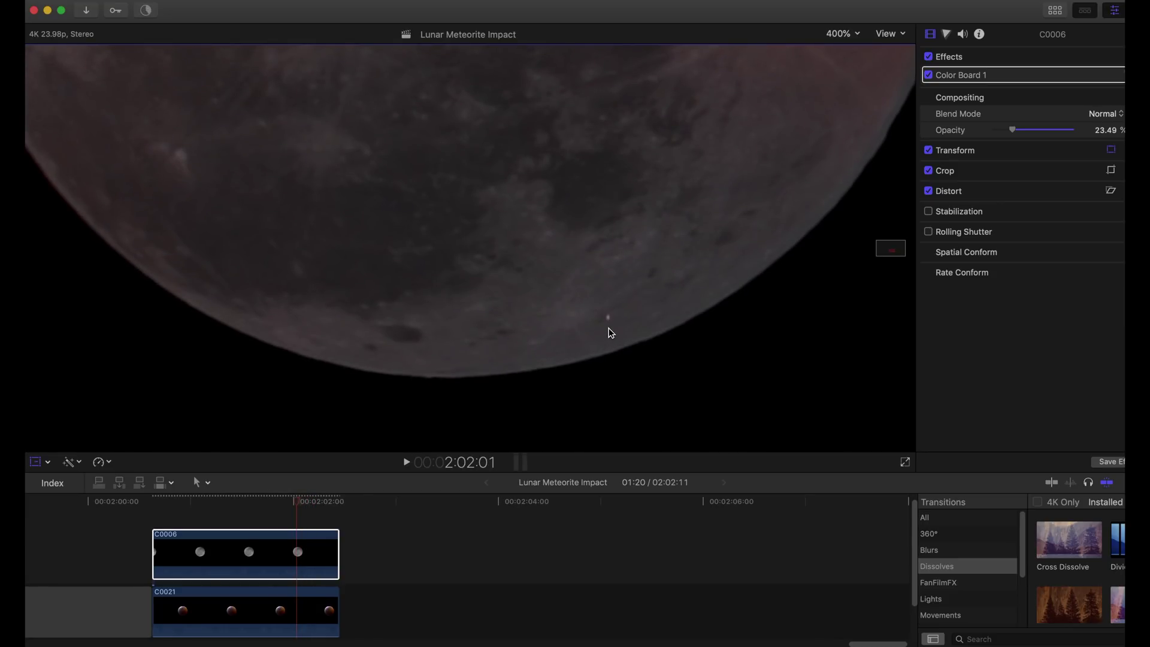
{"action": "key", "text": "Left"}
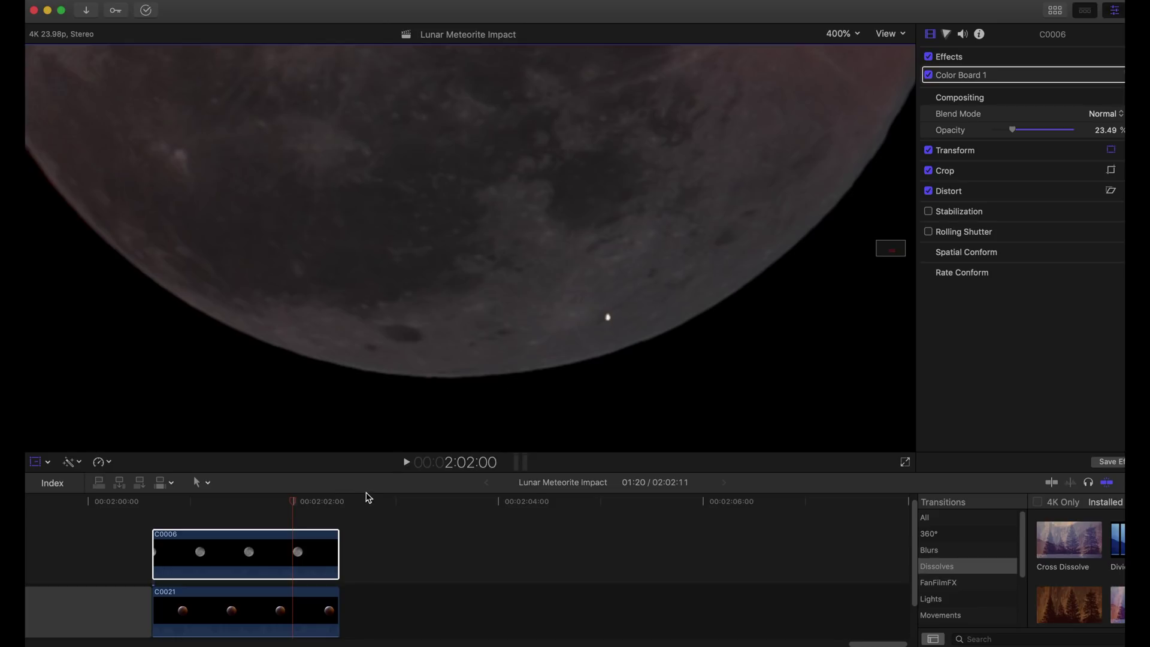
Fit the viewer, select the C0006-over-C0021 pair, and paste copies after it
{"action": "left_click", "coordinate": [841, 34]}
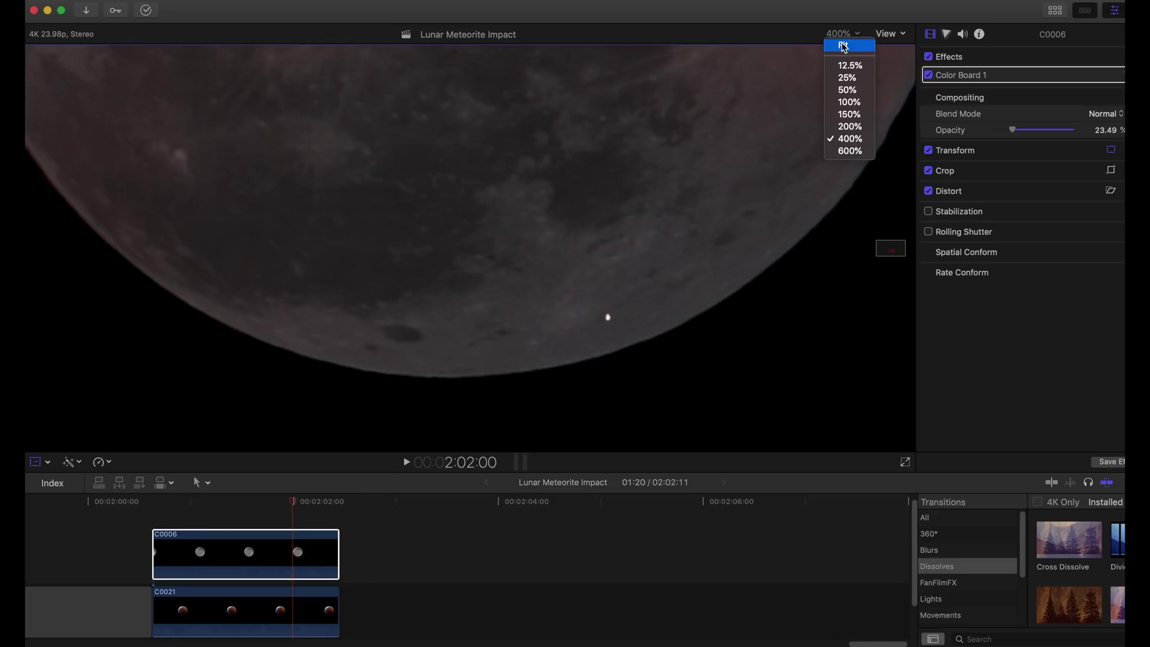
{"action": "left_click", "coordinate": [845, 48]}
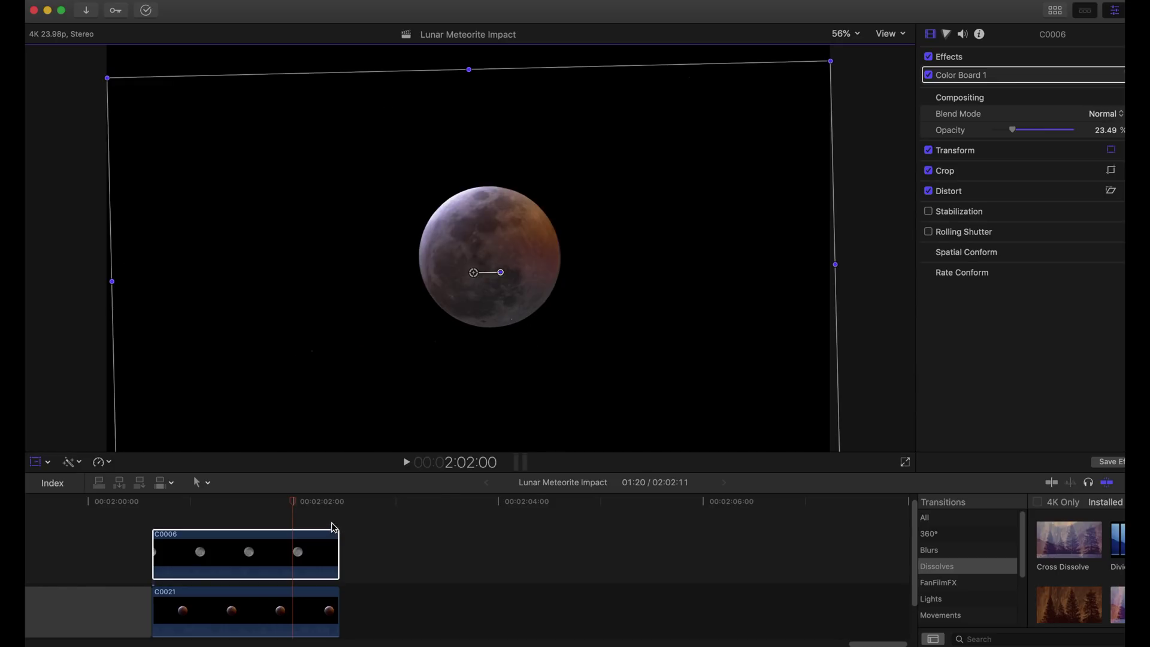
{"action": "left_click_drag", "start_coordinate": [254, 517], "coordinate": [324, 612]}
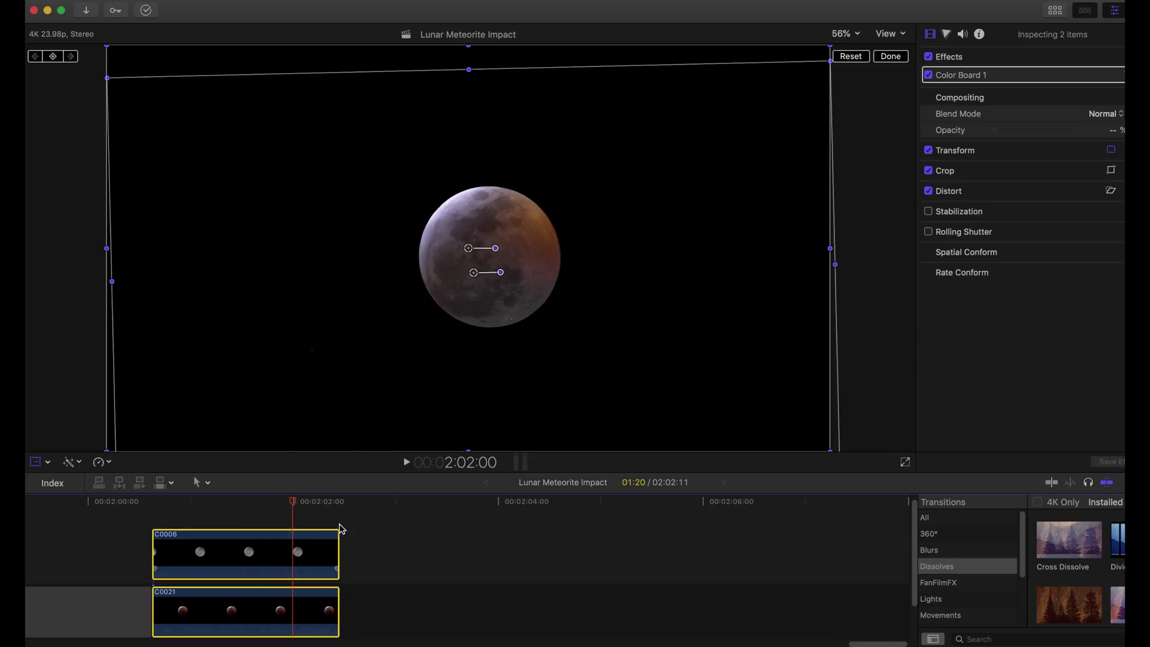
{"action": "left_click", "coordinate": [342, 503]}
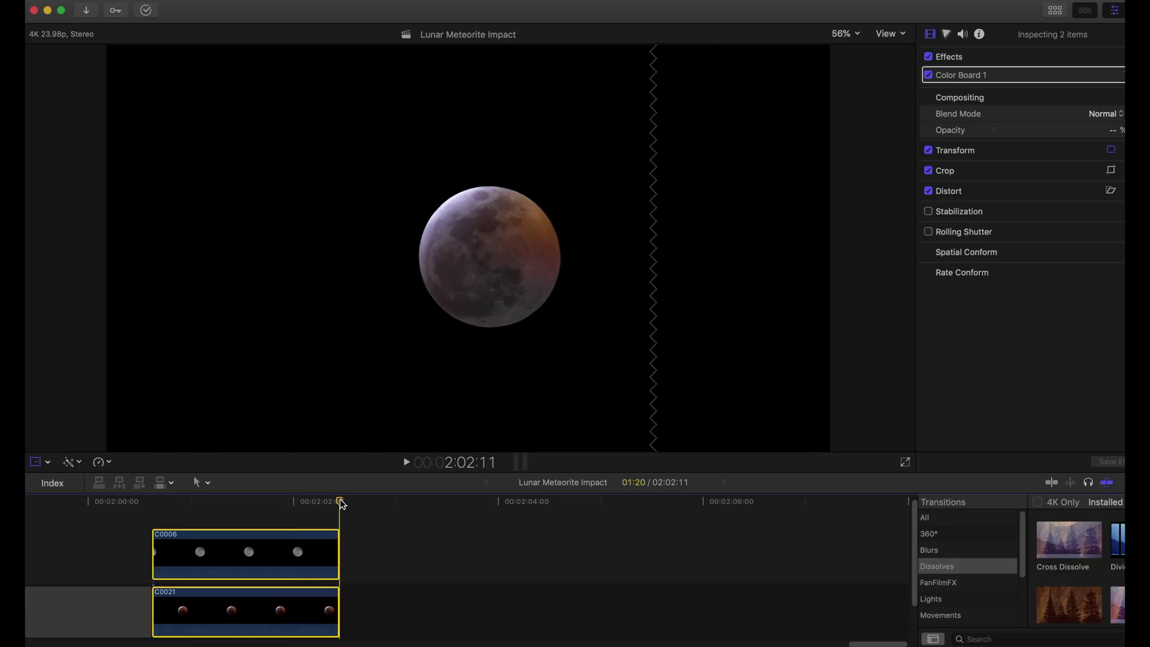
{"action": "key", "text": "super+v"}
{"action": "key", "text": "super+v"}
{"action": "key", "text": "super+v"}
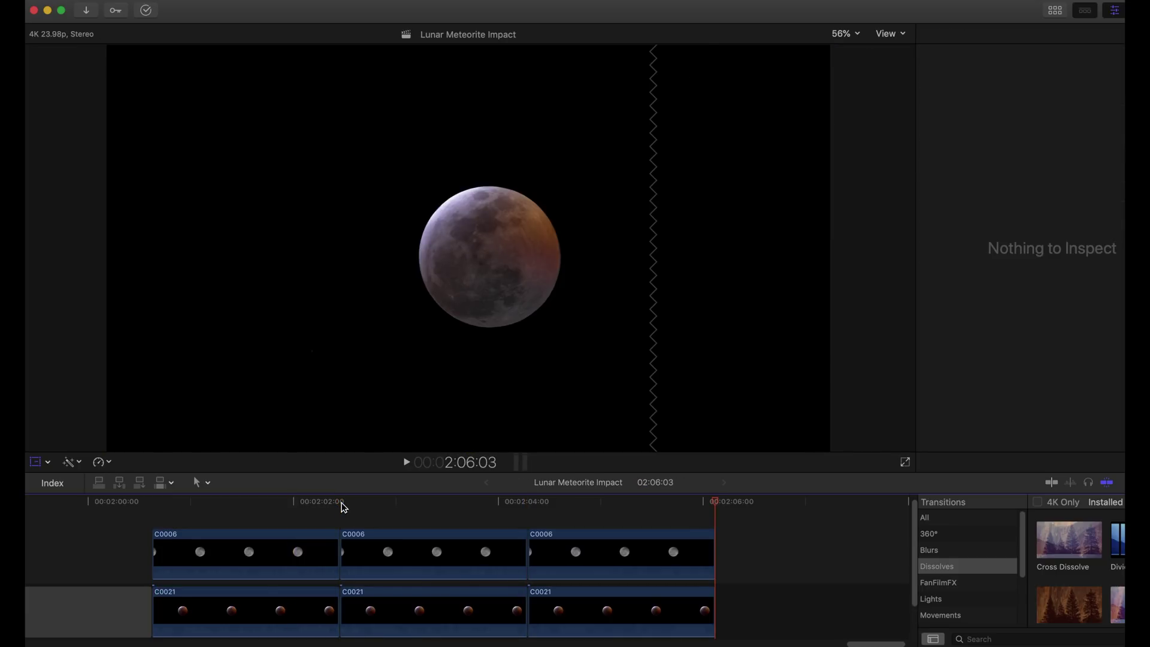
Play the loop from the start to near its end, dismiss the transform overlay, and rewind
{"action": "left_click", "coordinate": [151, 503]}
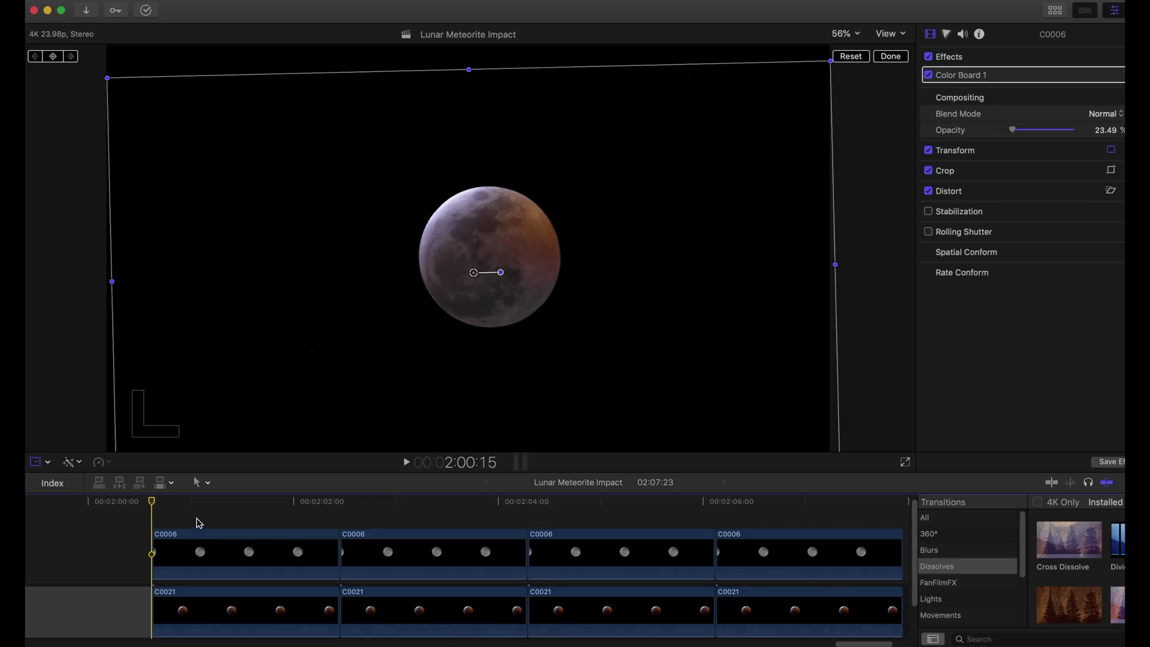
{"action": "key", "text": "space"}
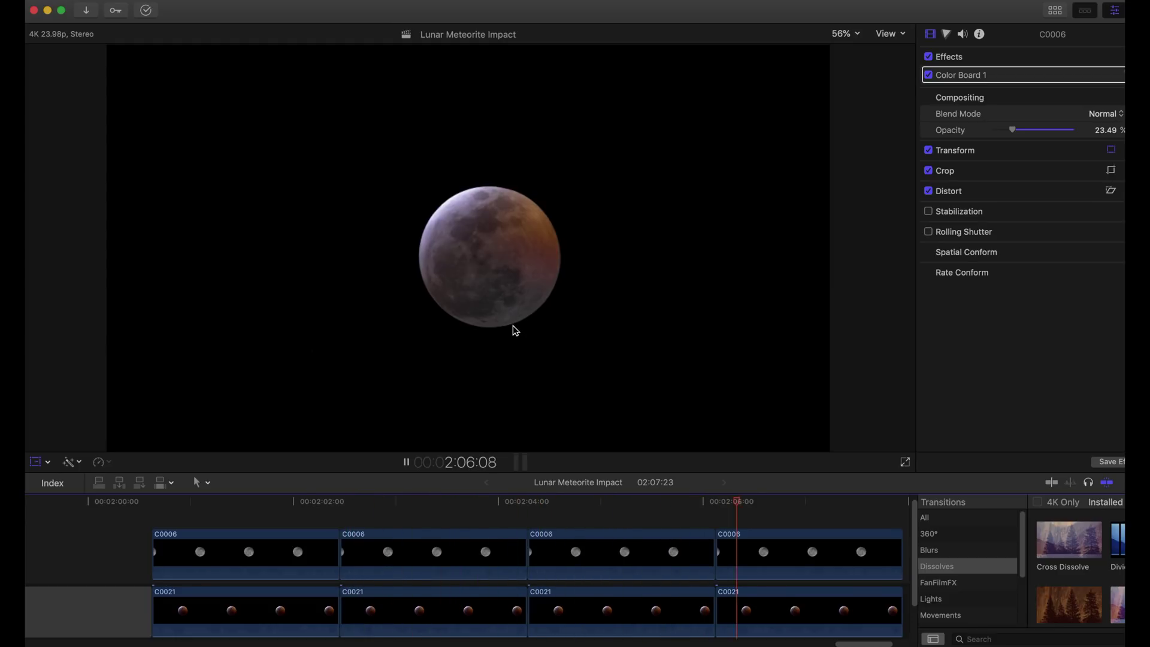
{"action": "key", "text": "space"}
{"action": "key", "text": "shift+t"}
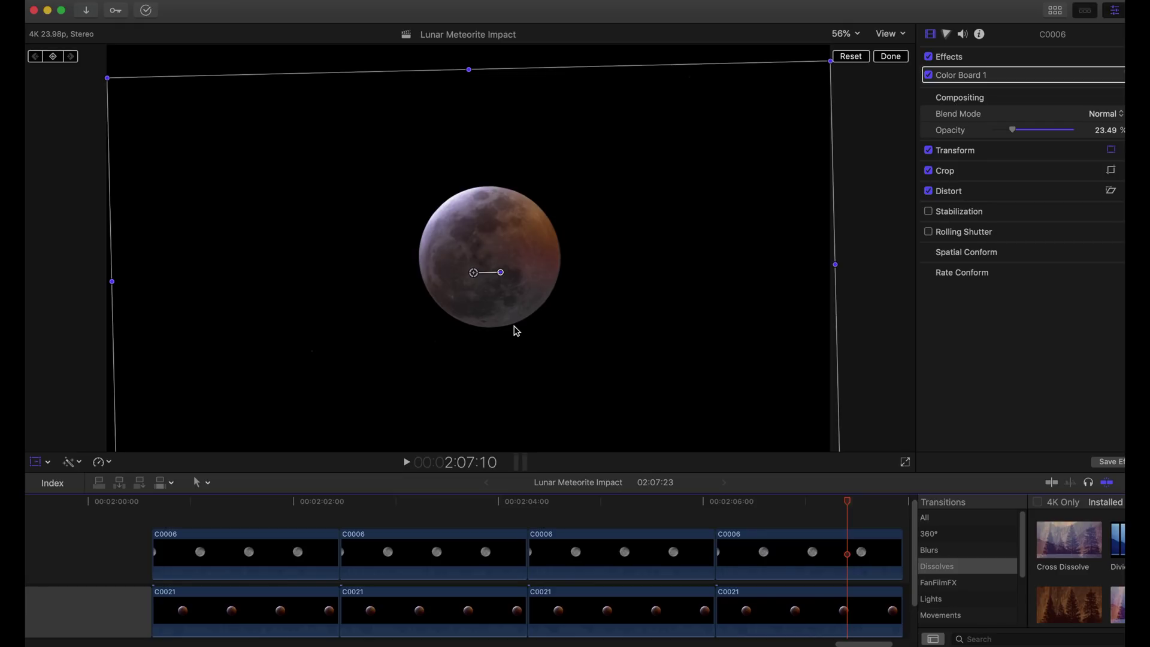
{"action": "key", "text": "Right"}
{"action": "key", "text": "Right"}
{"action": "key", "text": "Right"}
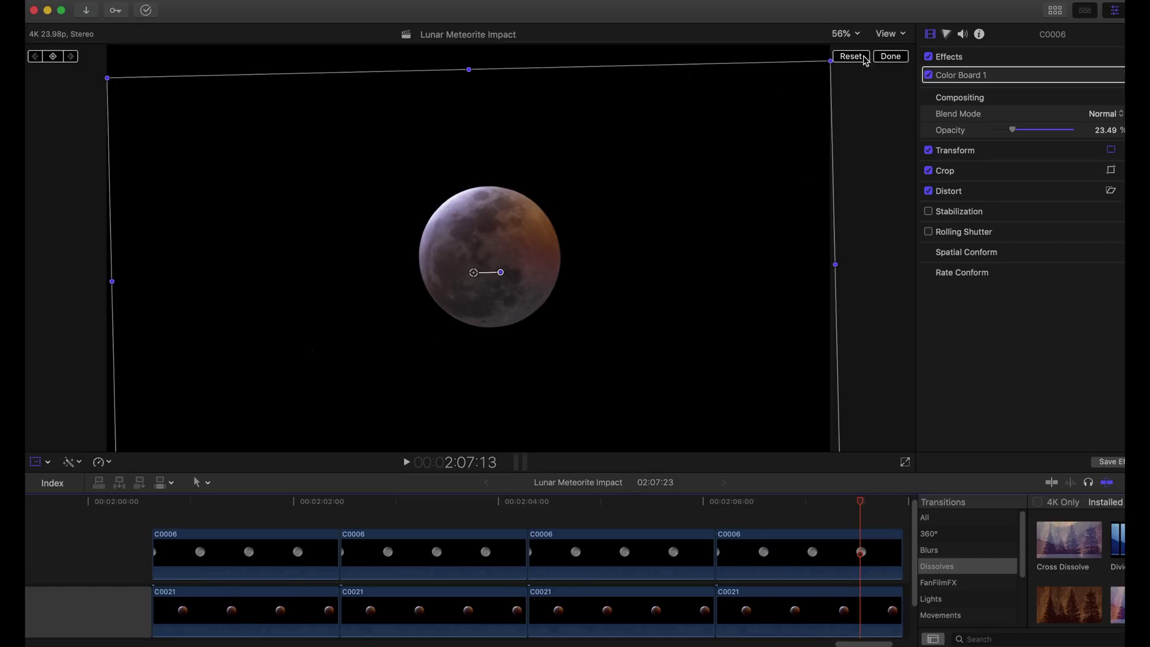
{"action": "left_click", "coordinate": [897, 58]}
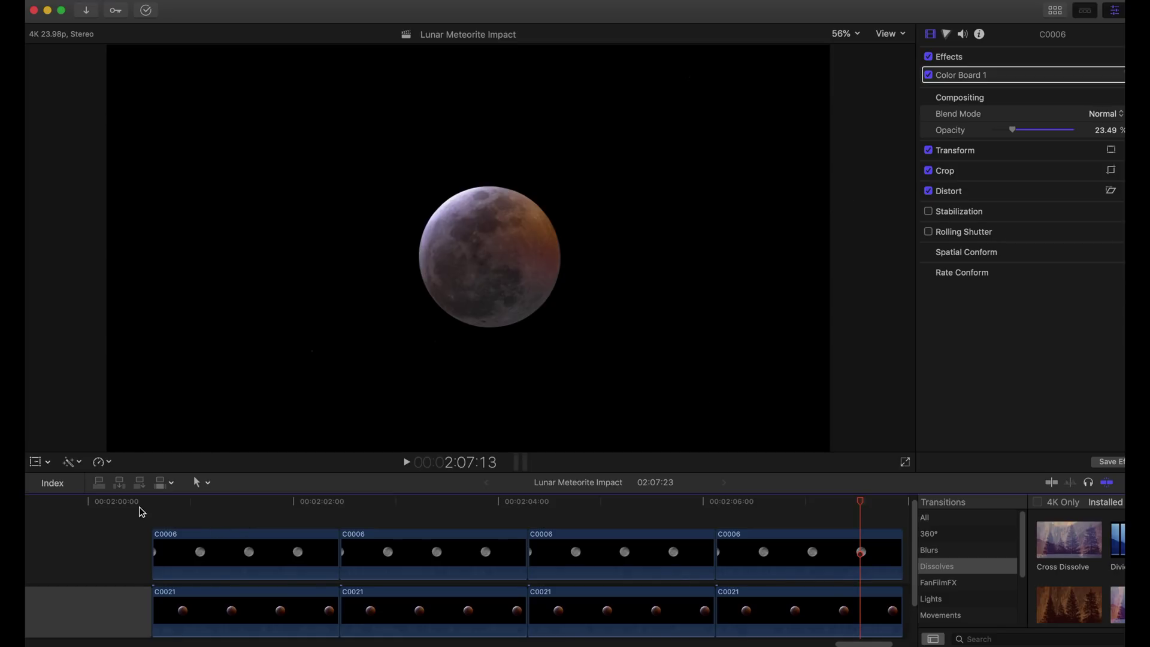
{"action": "left_click", "coordinate": [149, 502]}
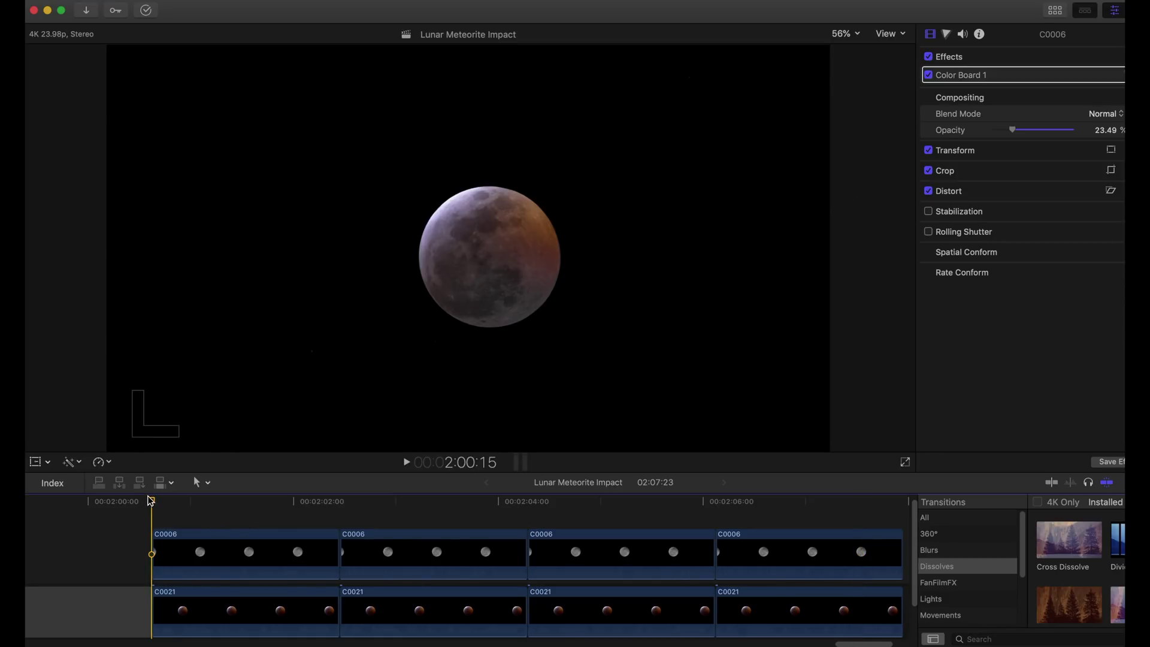